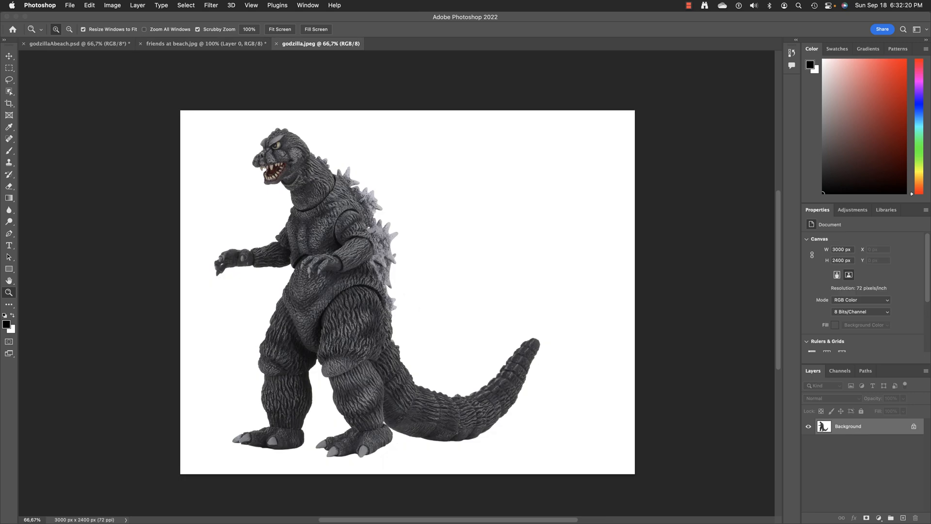
- Open beach.jpg from the visual Blooper folder
click(69, 5)
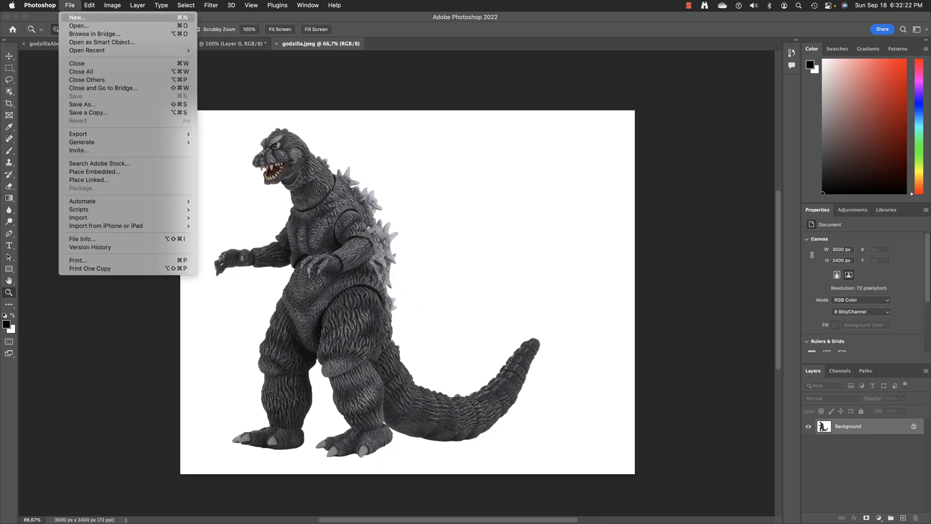
click(79, 26)
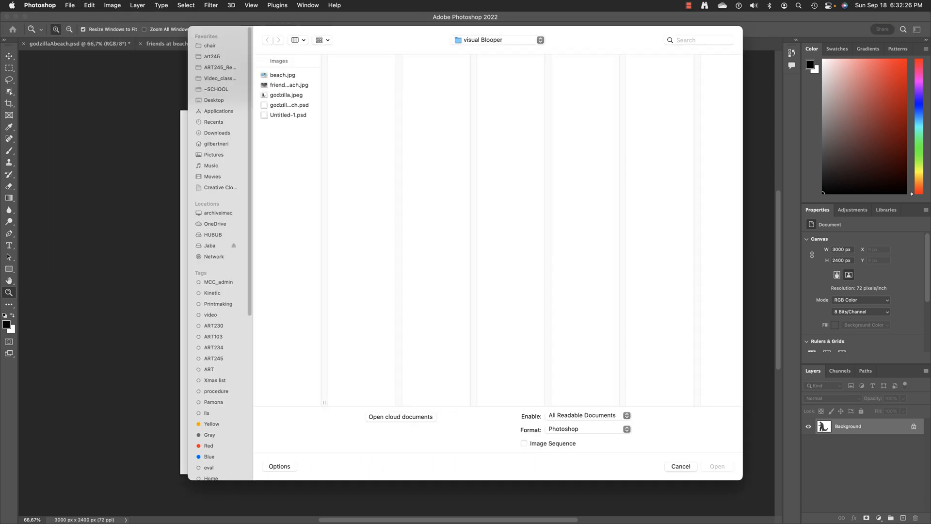
click(286, 74)
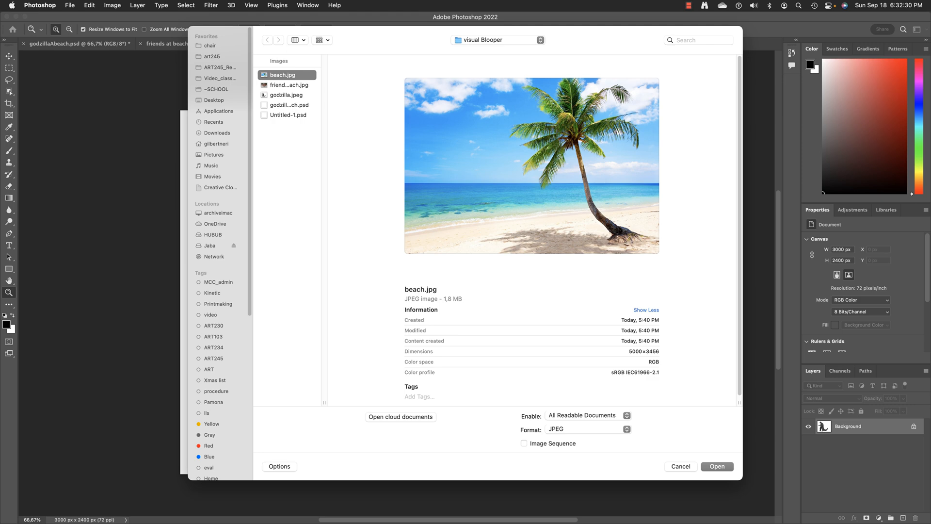
key(Return)
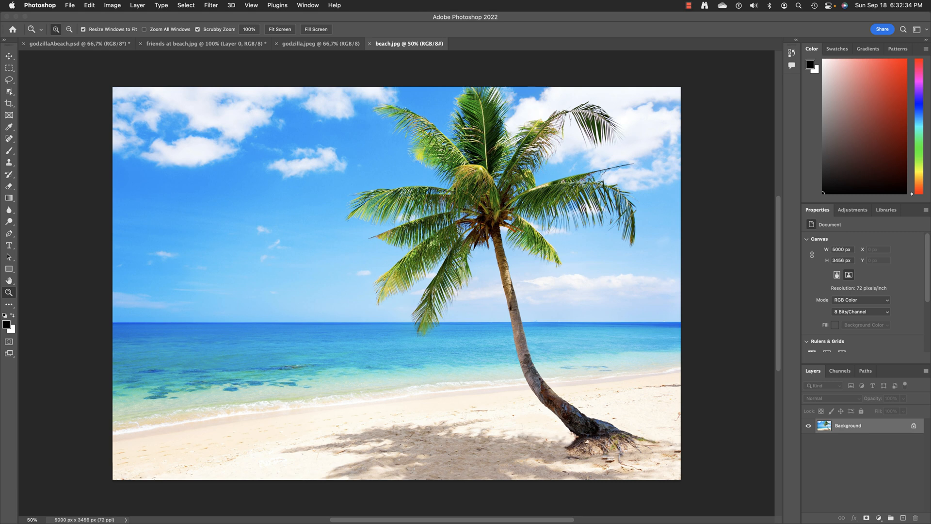
- Review the four open documents: godzillaAbeach.psd, friends at beach.jpg, godzilla.jpeg and beach.jpg
click(69, 6)
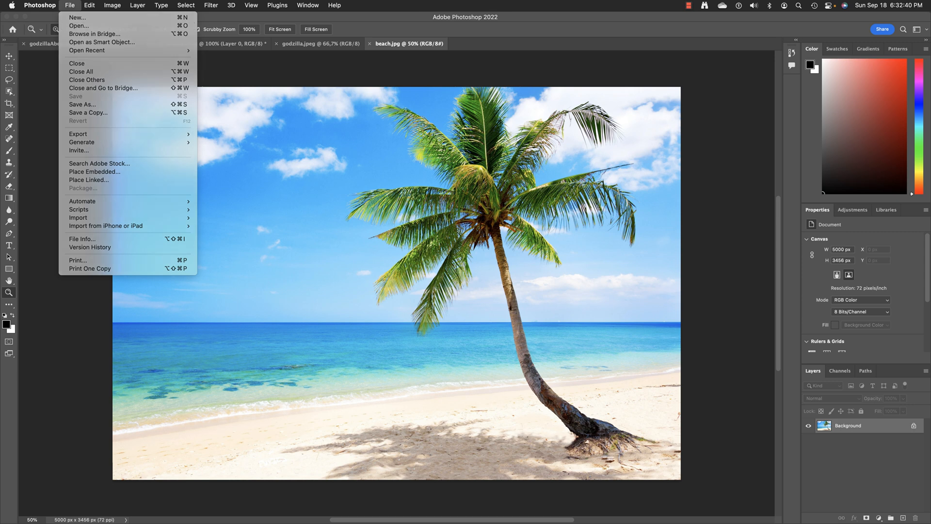
click(41, 44)
click(41, 43)
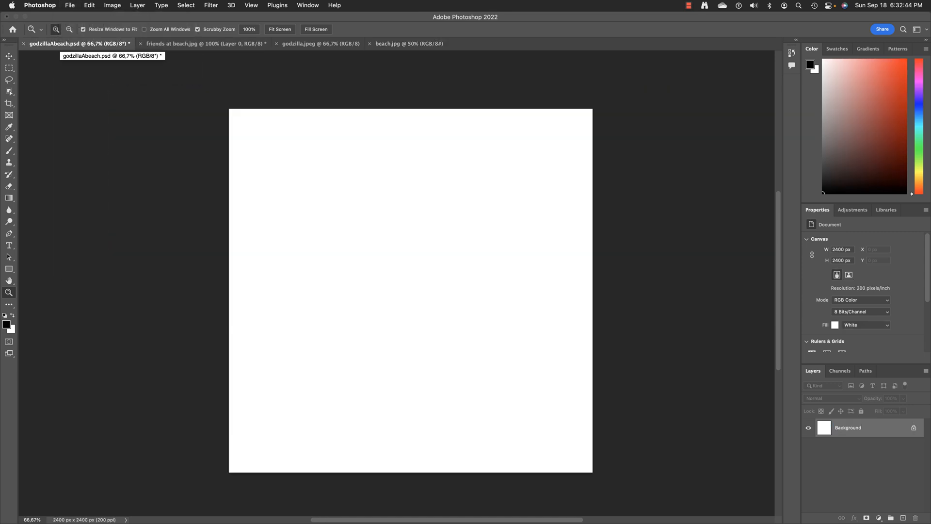
click(206, 44)
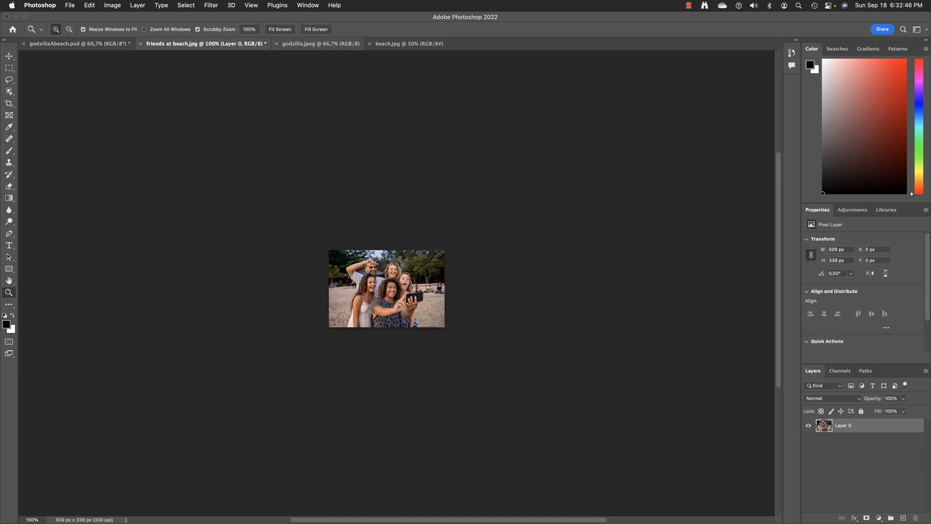
click(321, 44)
click(409, 43)
click(69, 6)
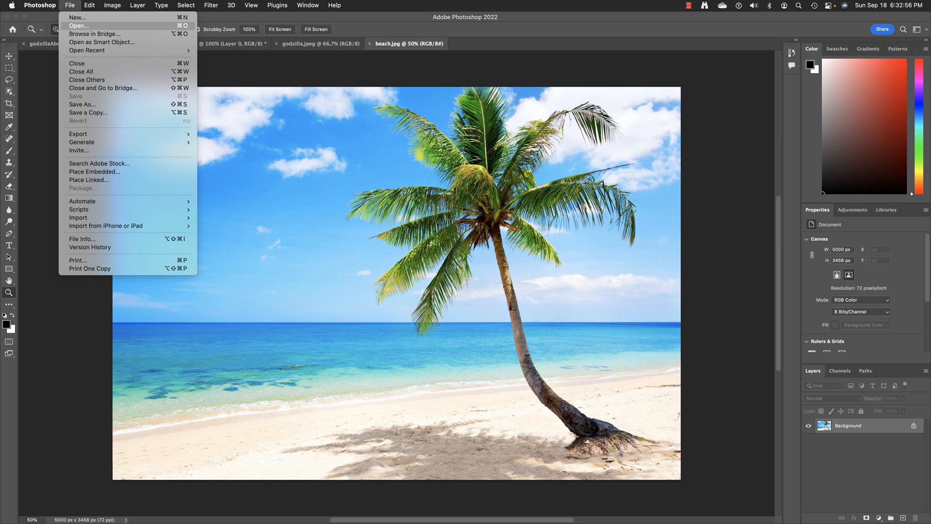
click(79, 26)
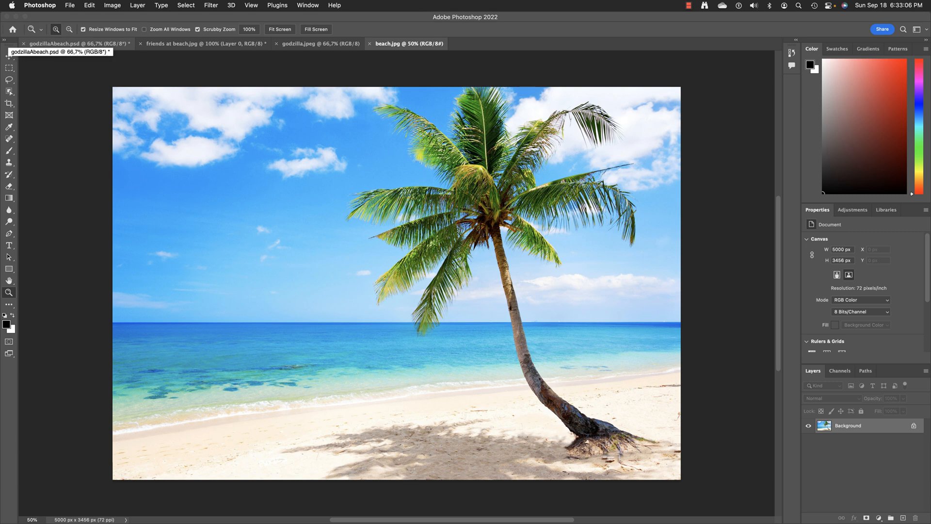
click(48, 44)
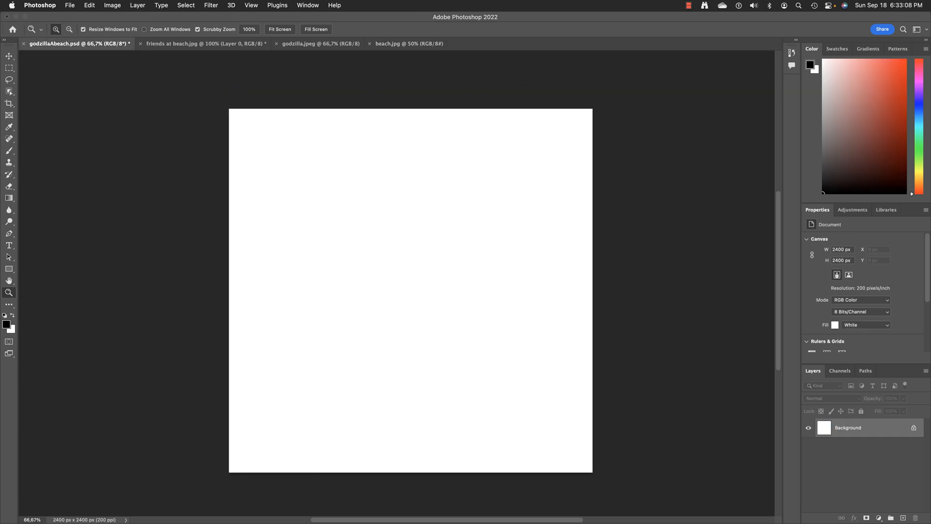
click(203, 44)
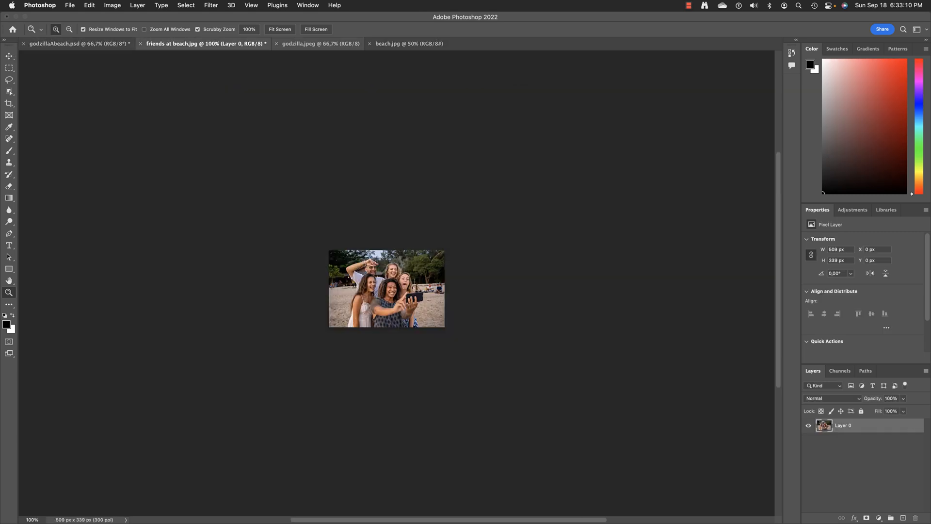
click(317, 44)
click(406, 44)
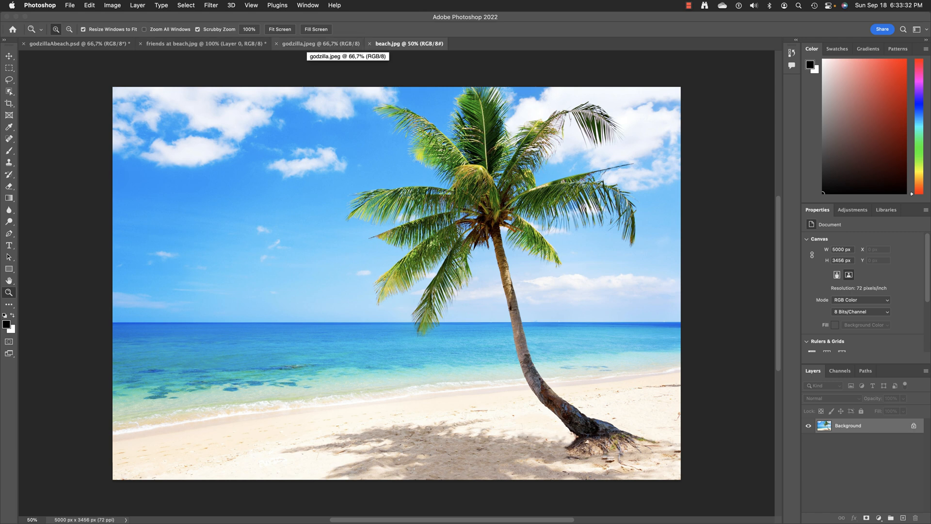
click(78, 43)
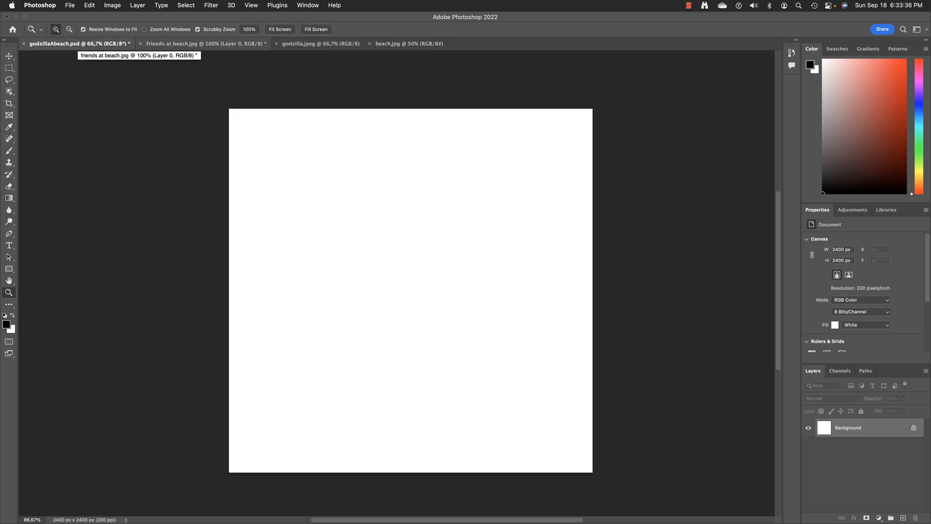
click(206, 44)
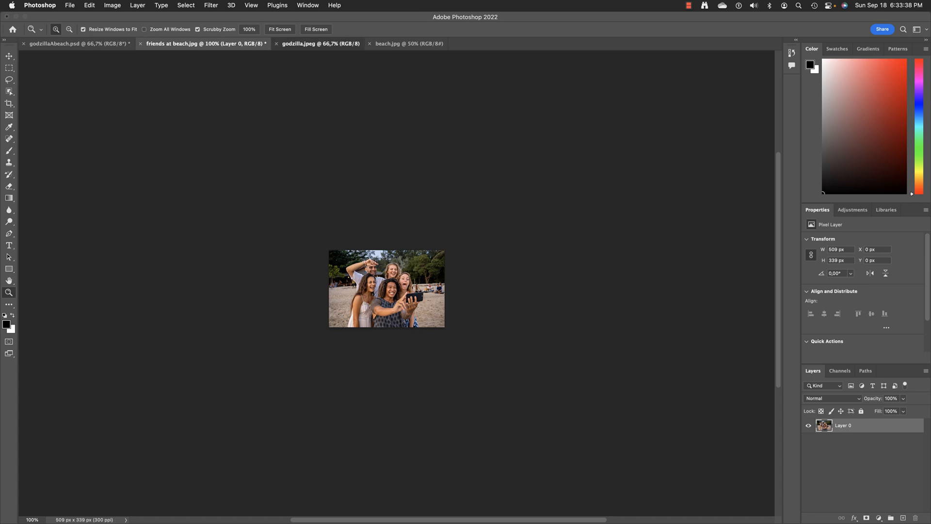
click(321, 43)
click(408, 44)
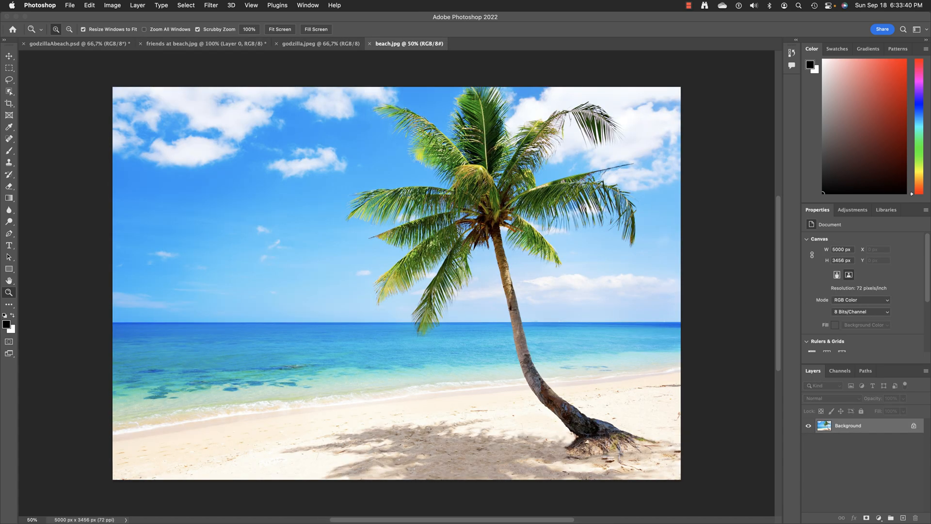
click(78, 44)
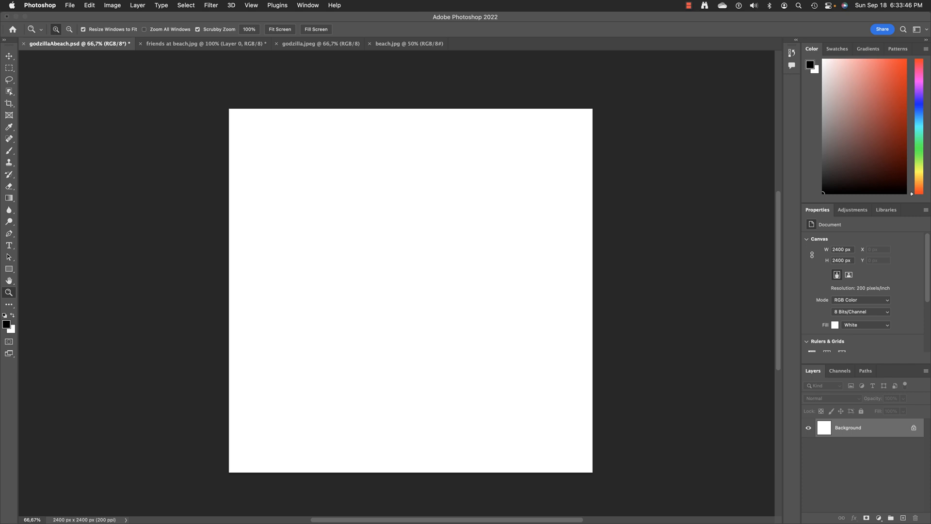
- Copy Layer 0 from friends at beach.jpg onto the godzillaAbeach.psd canvas, accepting the color profile conversion
click(206, 43)
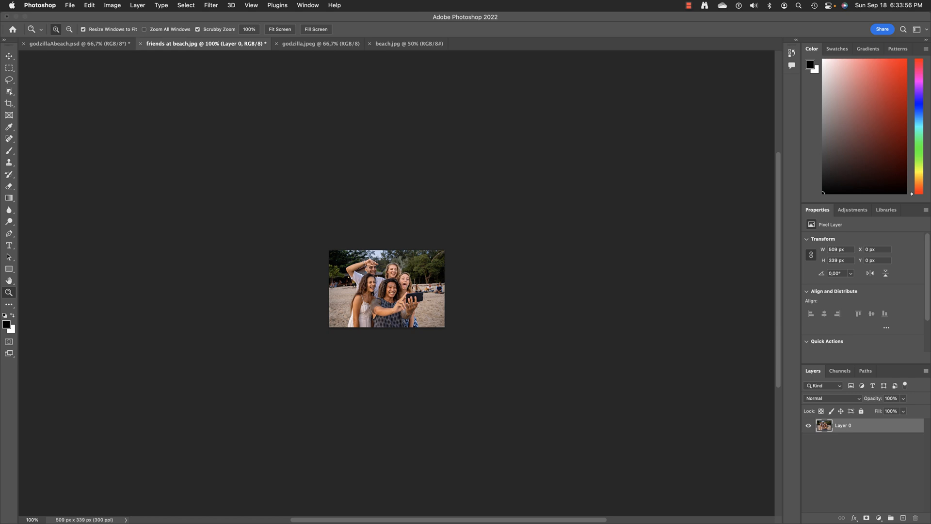
scroll(401, 288, left, 2)
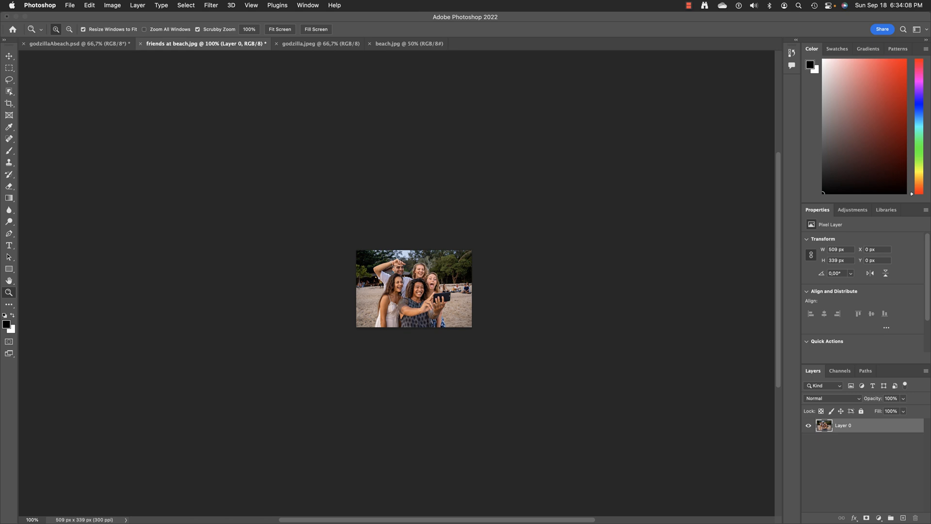
drag(825, 425, 71, 44)
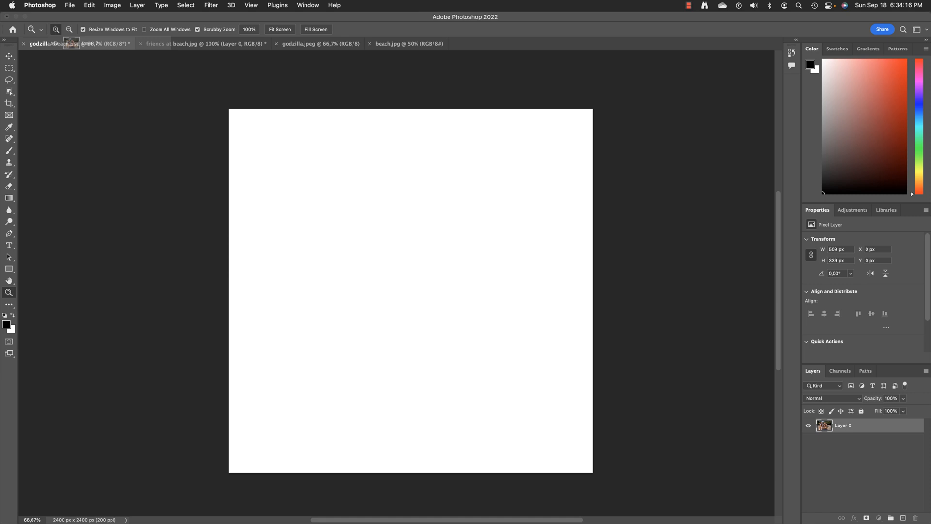
drag(71, 43, 402, 286)
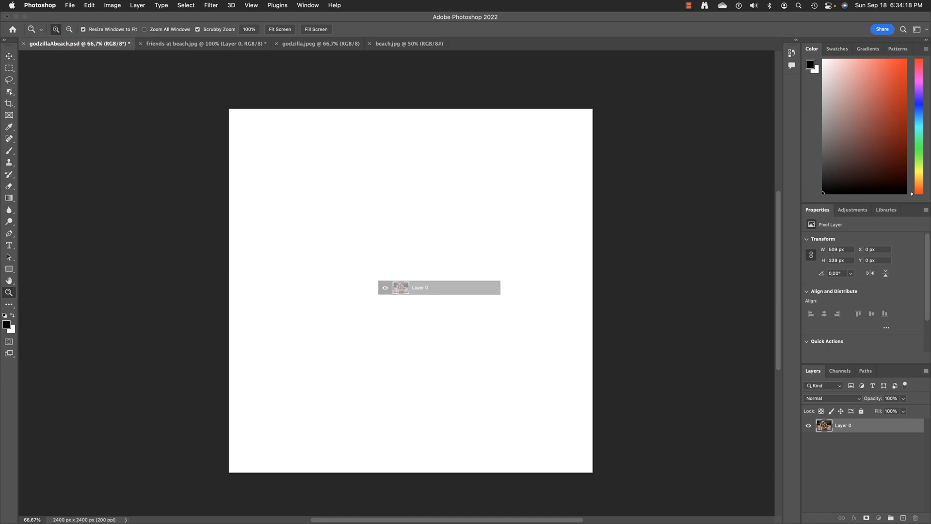
scroll(401, 287, down, 2)
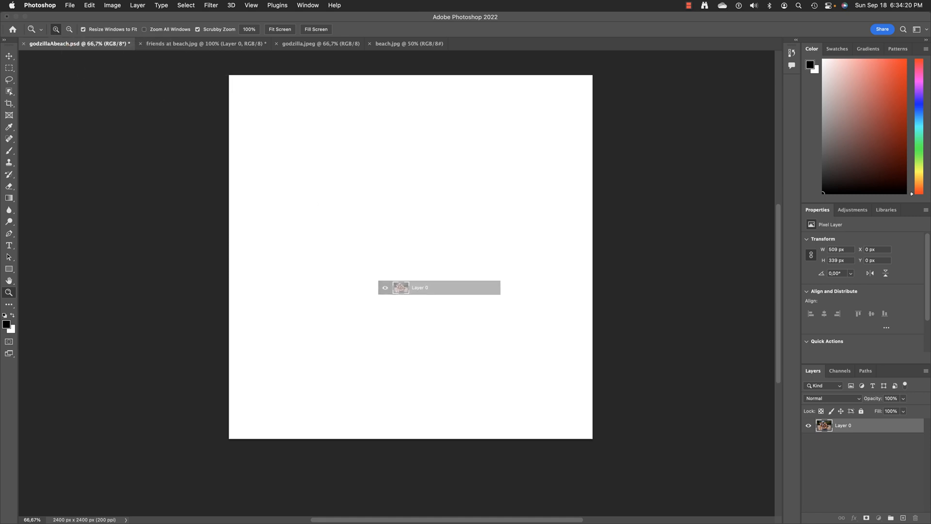
drag(401, 286, 402, 287)
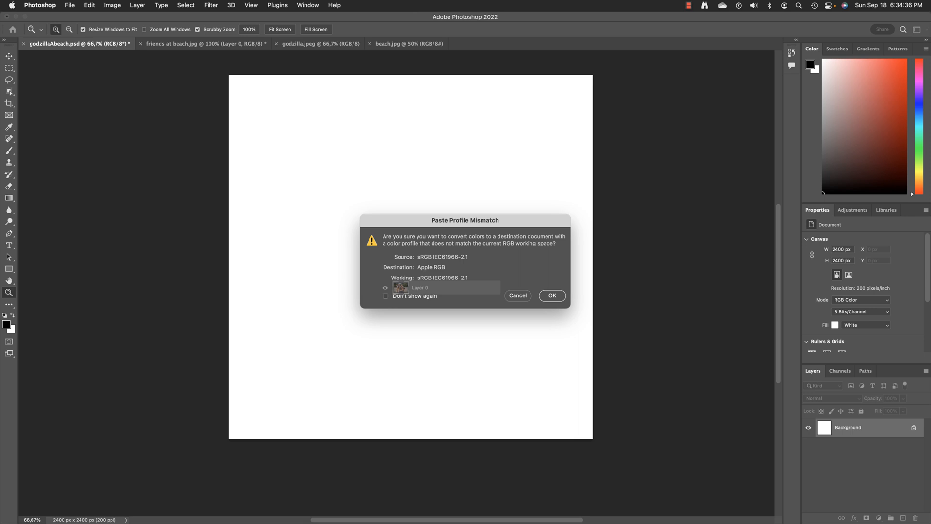
key(Return)
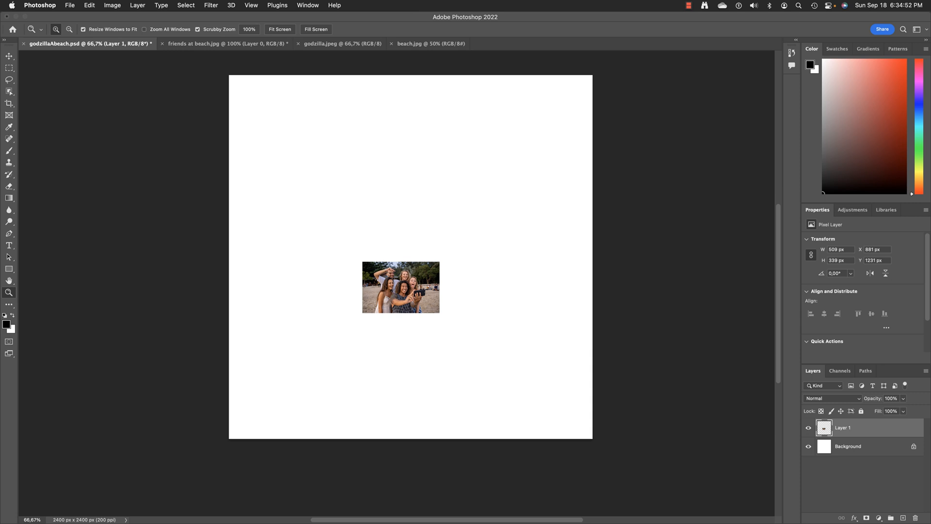
- Close friends at beach.jpg without saving its changes
click(227, 44)
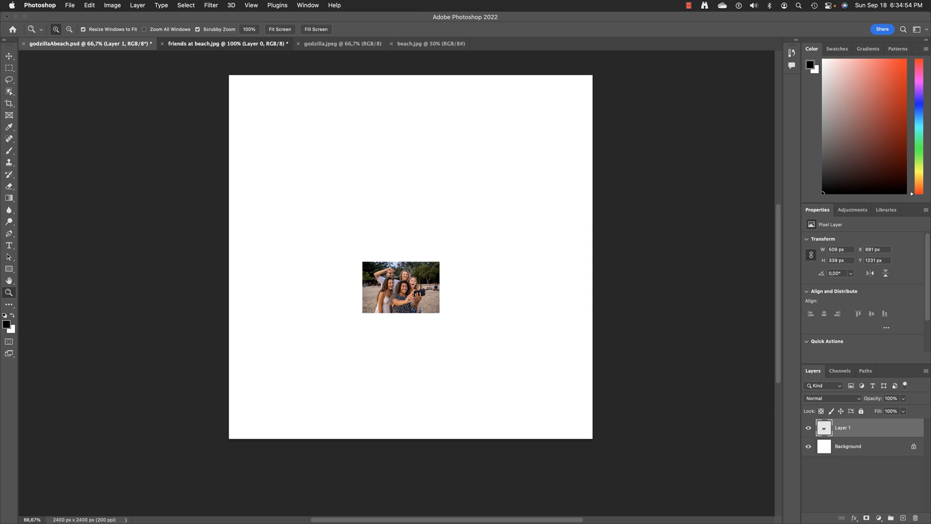
click(162, 43)
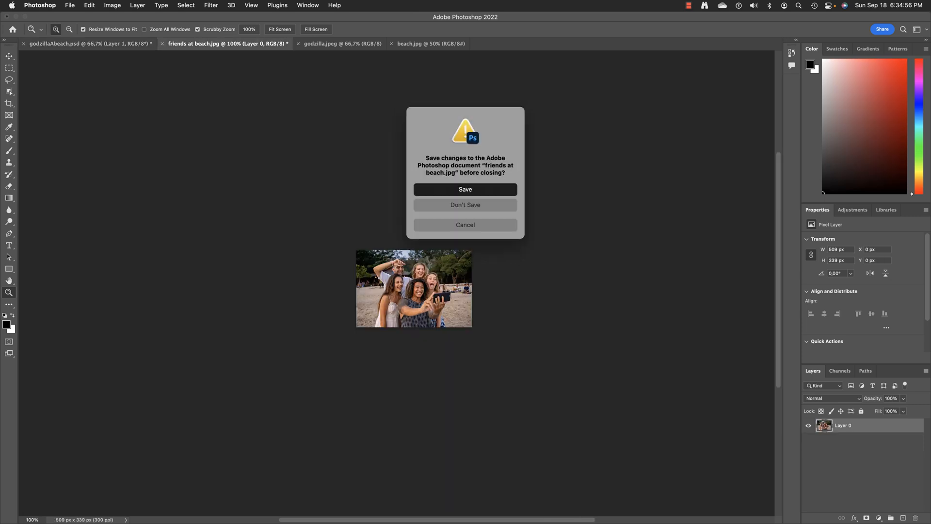
click(465, 205)
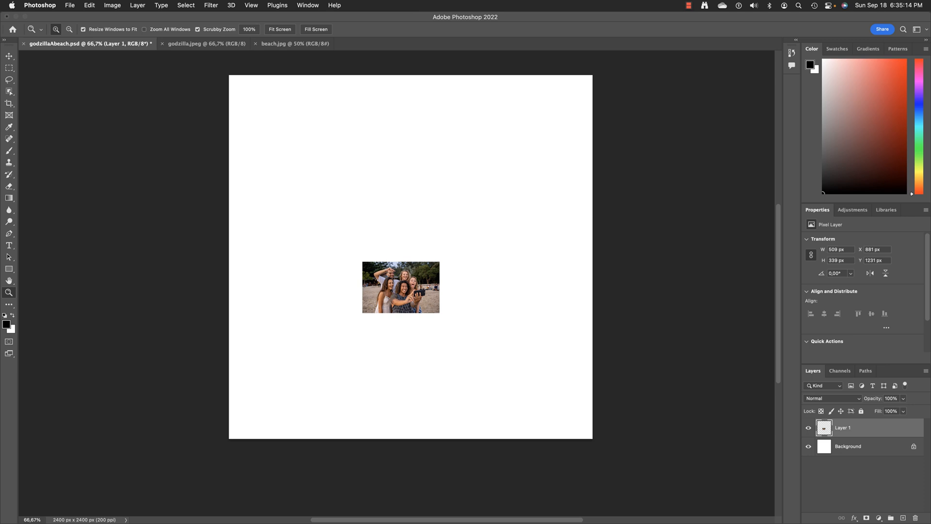
- Unlock the Background of godzilla.jpeg as a regular layer, keeping the default layer style settings
click(207, 44)
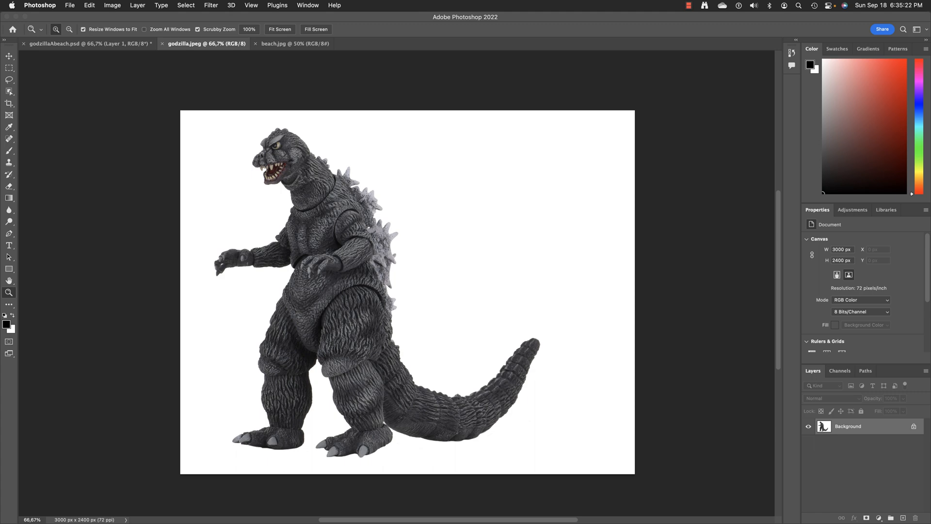
double_click(913, 425)
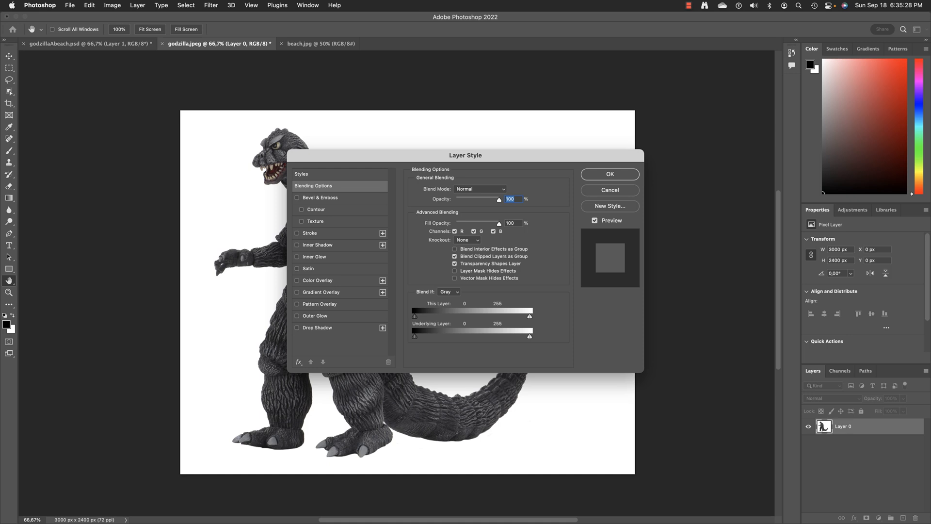
scroll(408, 421, left, 1)
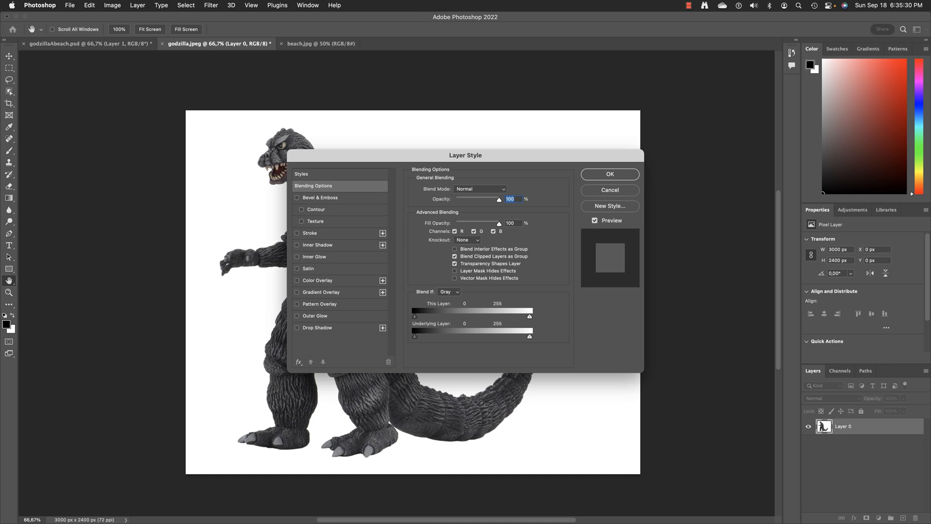
key(Return)
key(z)
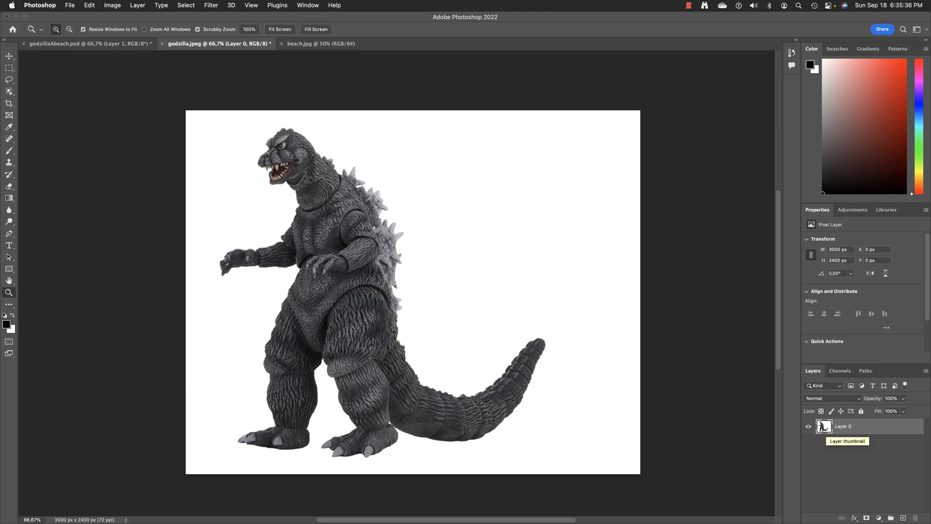
- Copy the Godzilla layer from godzilla.jpeg onto the godzillaAbeach.psd canvas, accepting the color profile conversion
drag(827, 426, 719, 399)
drag(626, 331, 68, 45)
drag(2, 44, 357, 194)
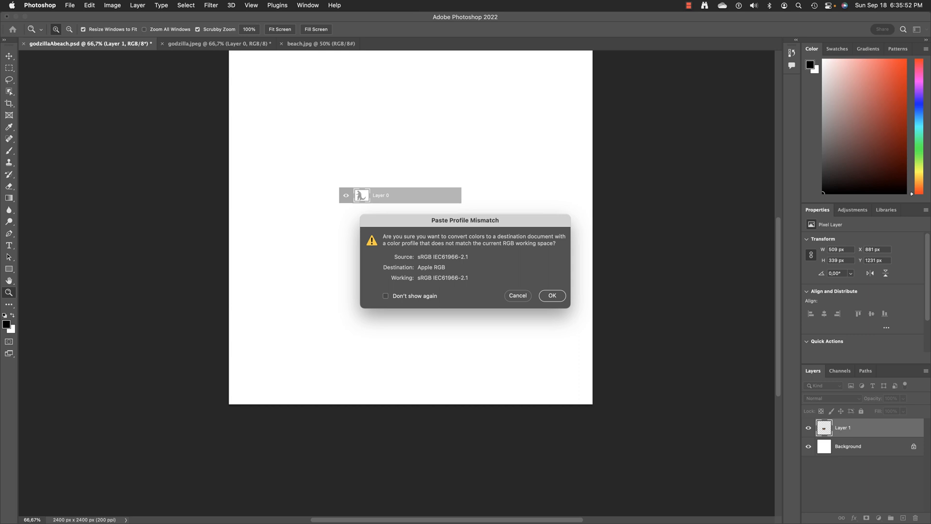
key(Return)
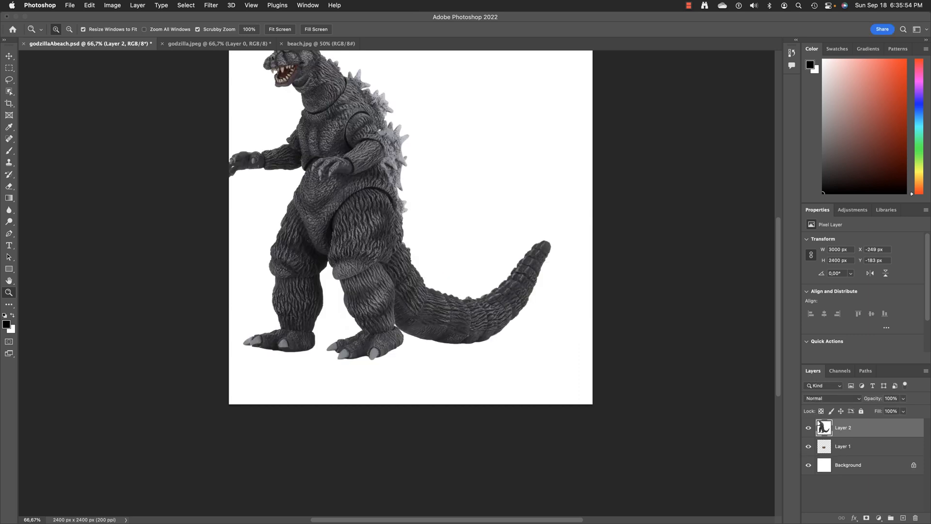
scroll(411, 281, up, 5)
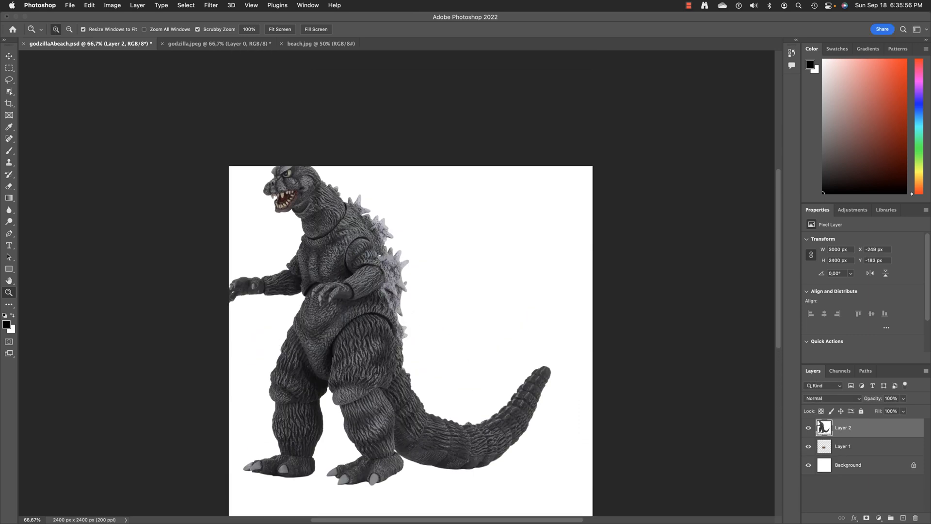
scroll(410, 291, down, 5)
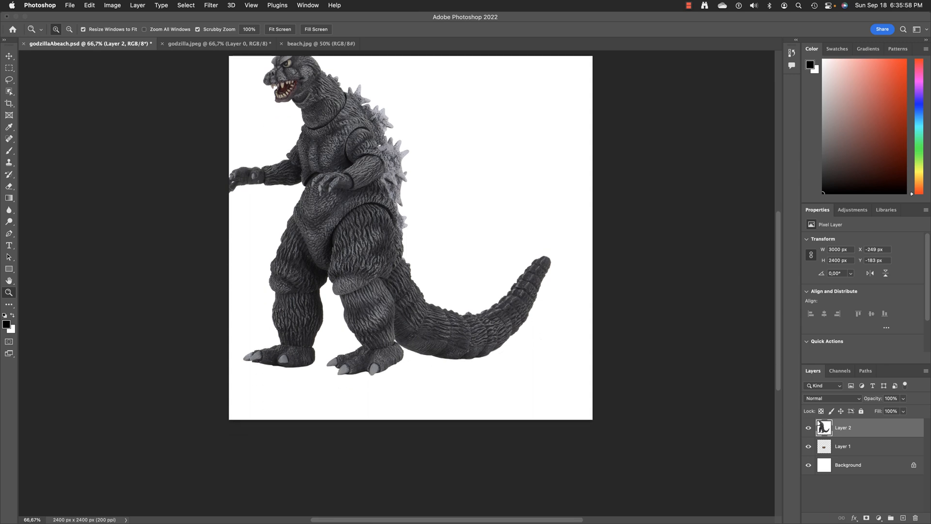
scroll(411, 254, up, 2)
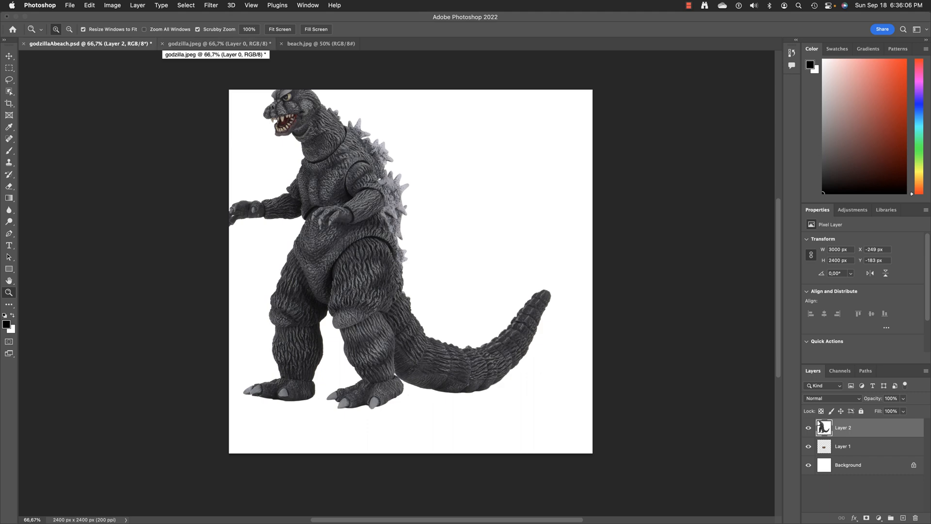
- Move the Godzilla layer so the figure stands in the right half of the canvas, with its tail running past the edge
click(9, 56)
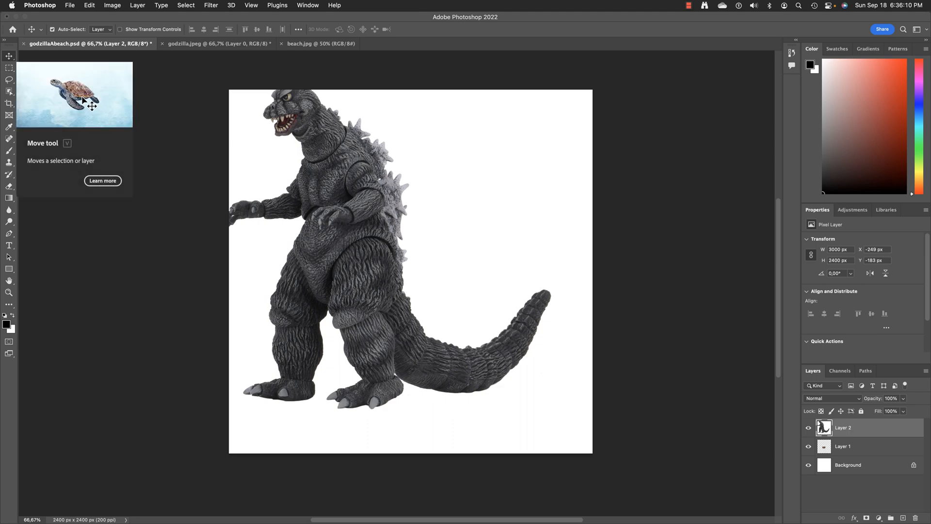
drag(304, 219, 567, 230)
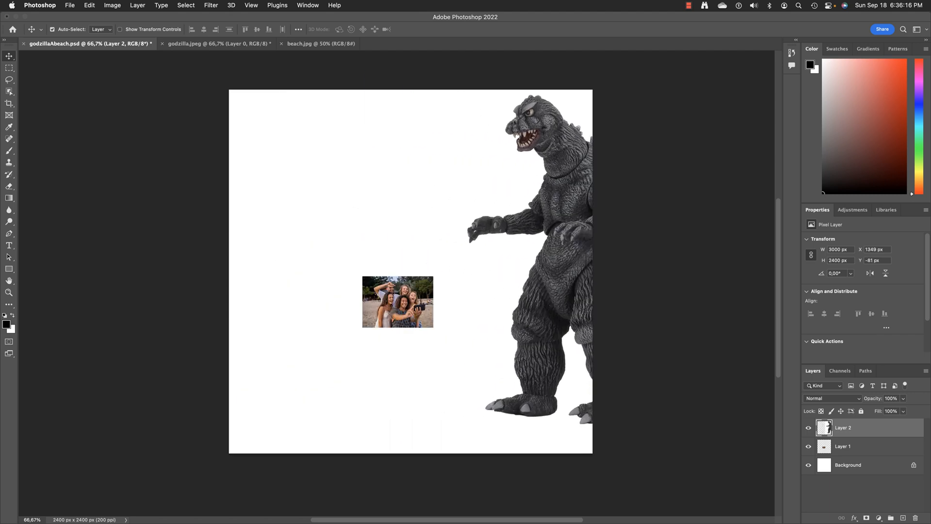
drag(466, 317, 408, 320)
click(218, 44)
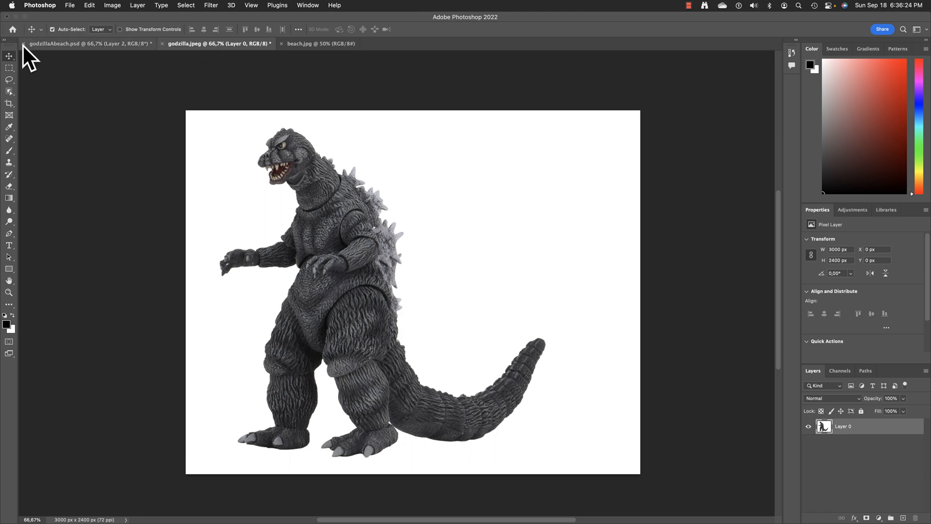
click(162, 44)
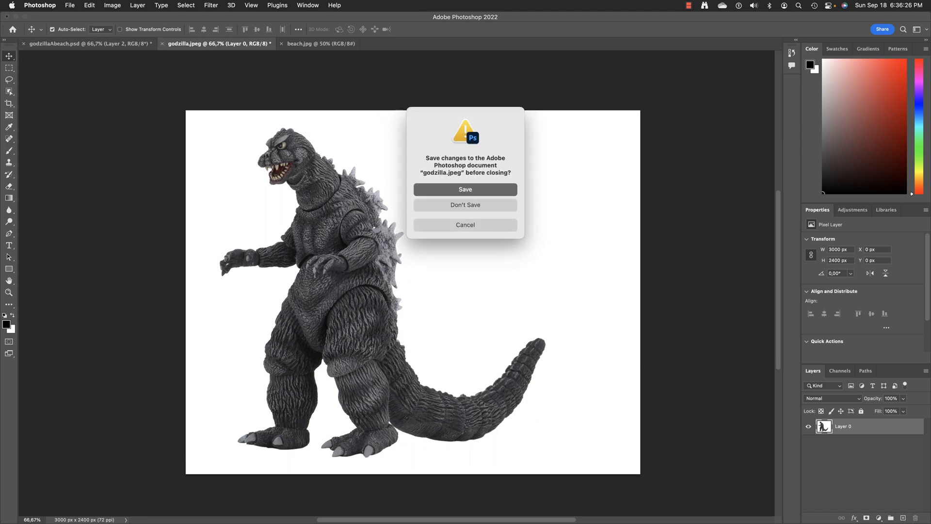
key(Return)
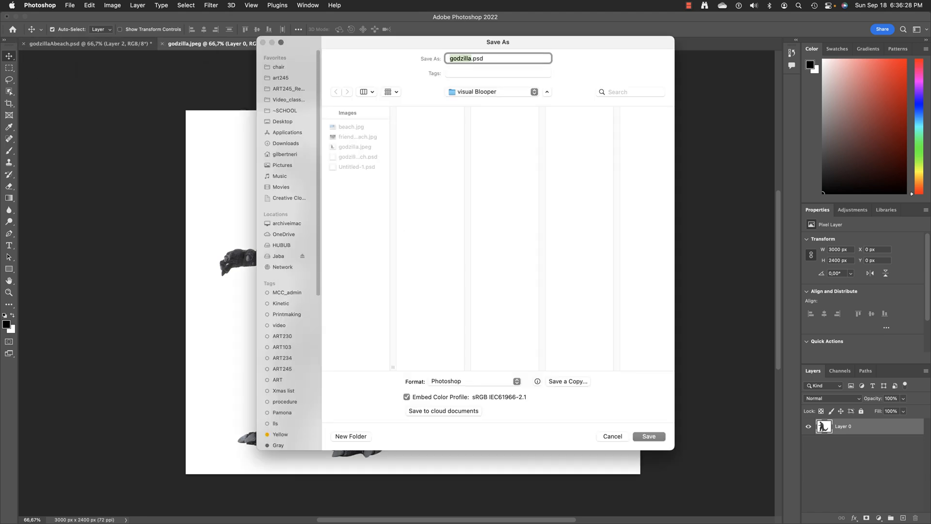
key(Escape)
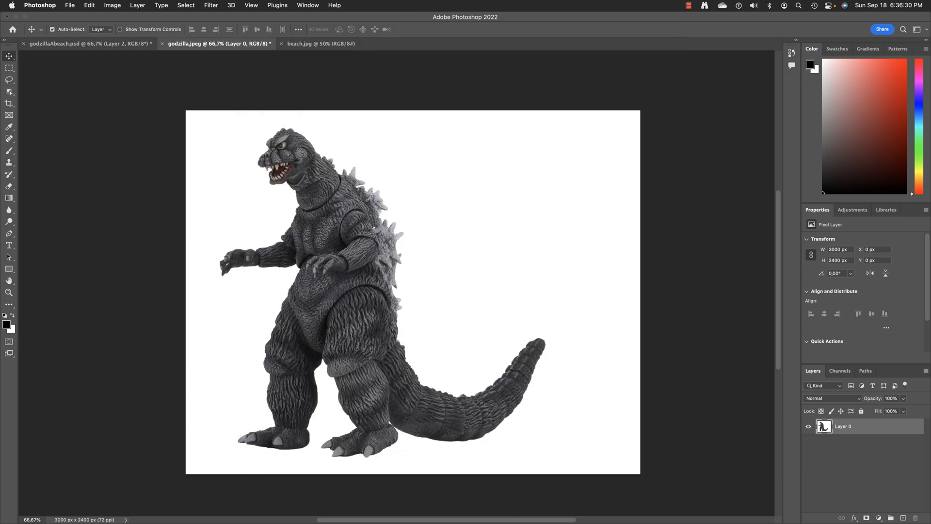
- Close godzilla.jpeg without saving its changes
click(162, 44)
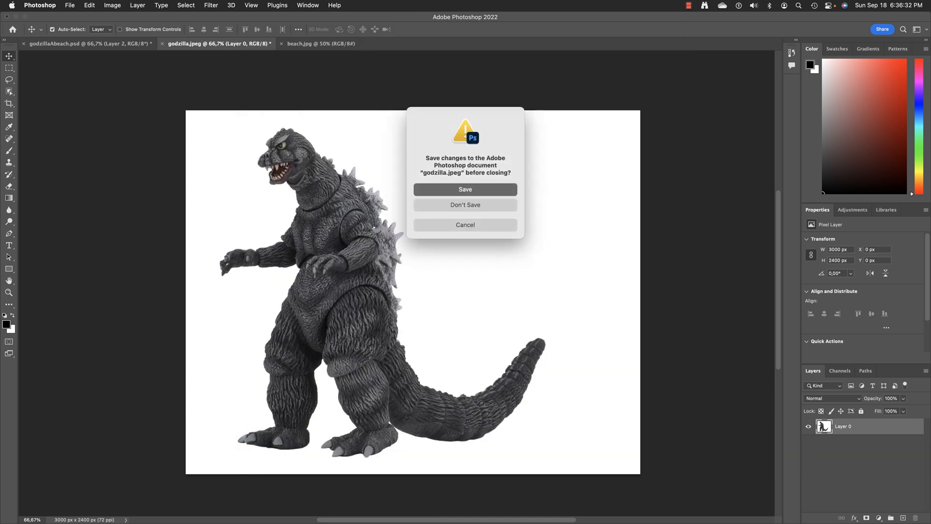
click(464, 204)
- Unlock the Background of beach.jpg as a regular layer and copy it onto the godzillaAbeach.psd canvas above the Godzilla layer
click(201, 43)
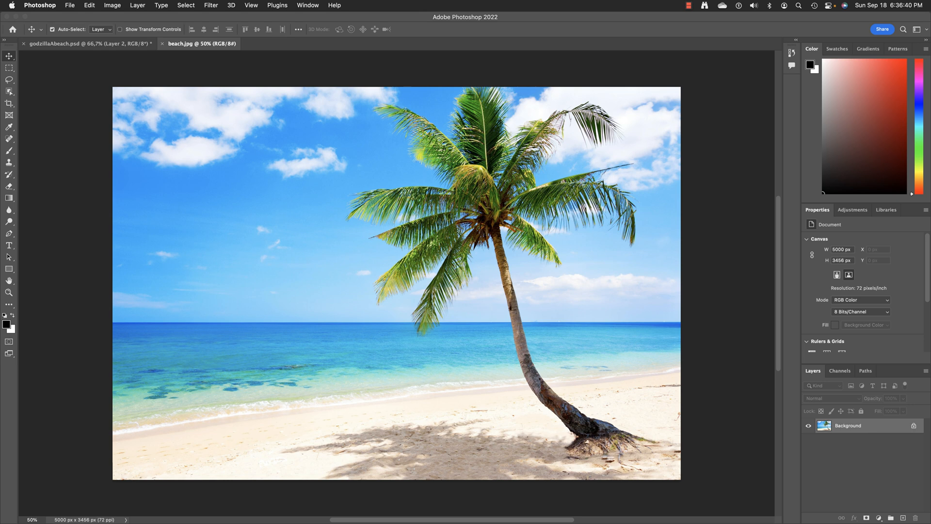
click(913, 425)
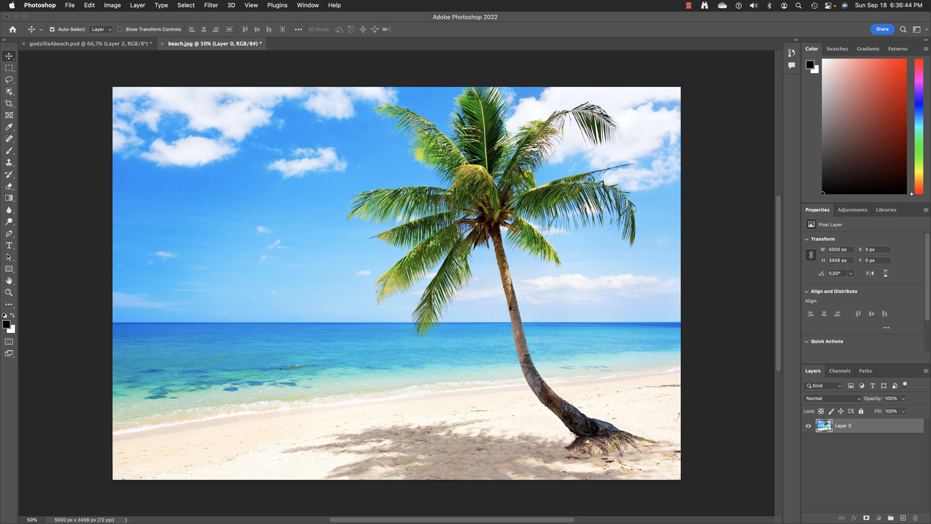
drag(823, 426, 56, 44)
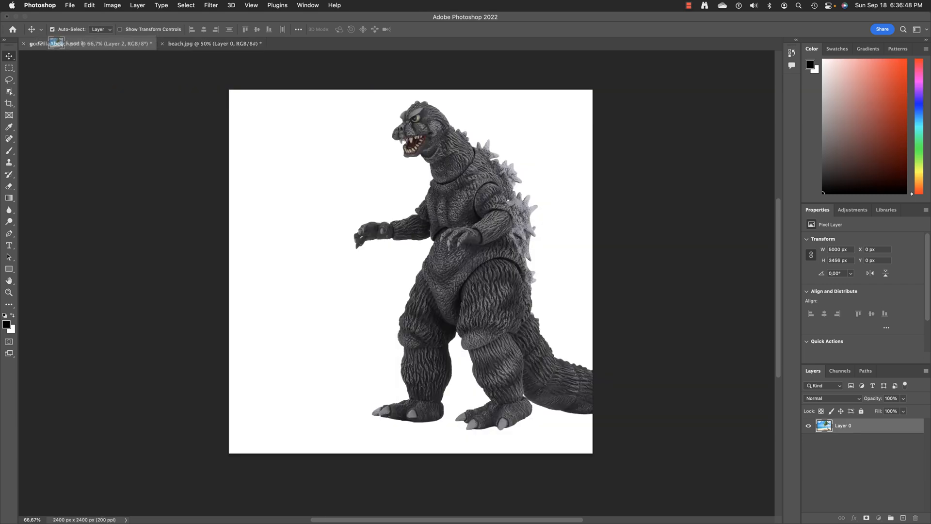
drag(55, 44, 324, 166)
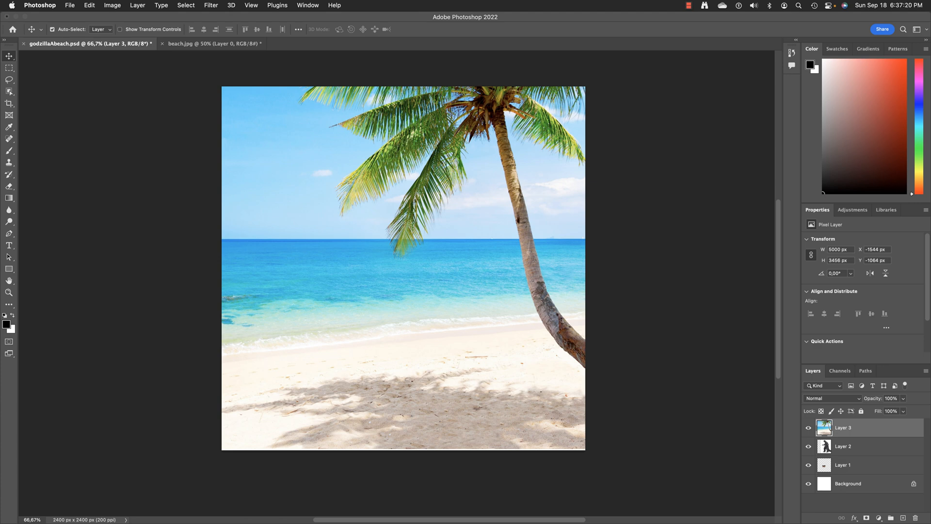
- Review the friends, Godzilla and beach layers of godzillaAbeach.psd one after another and look over the canvas
click(853, 464)
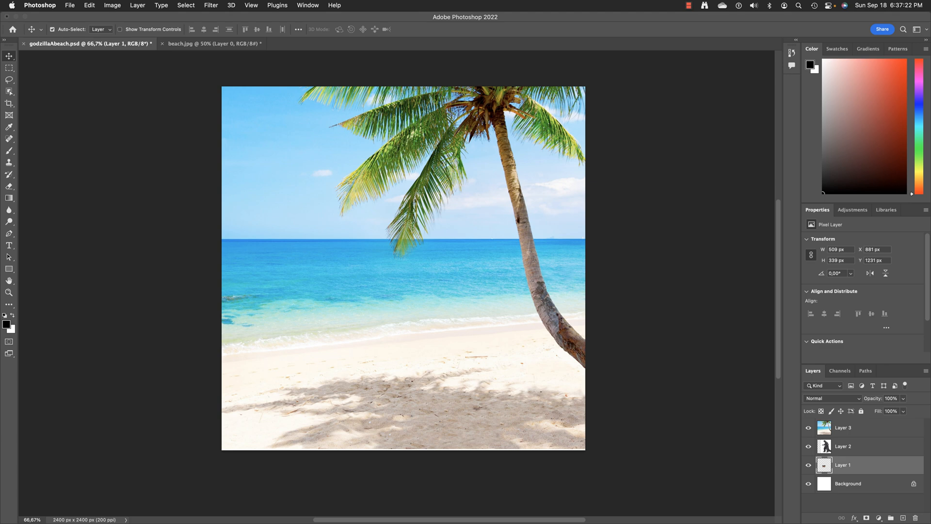
click(853, 446)
click(854, 427)
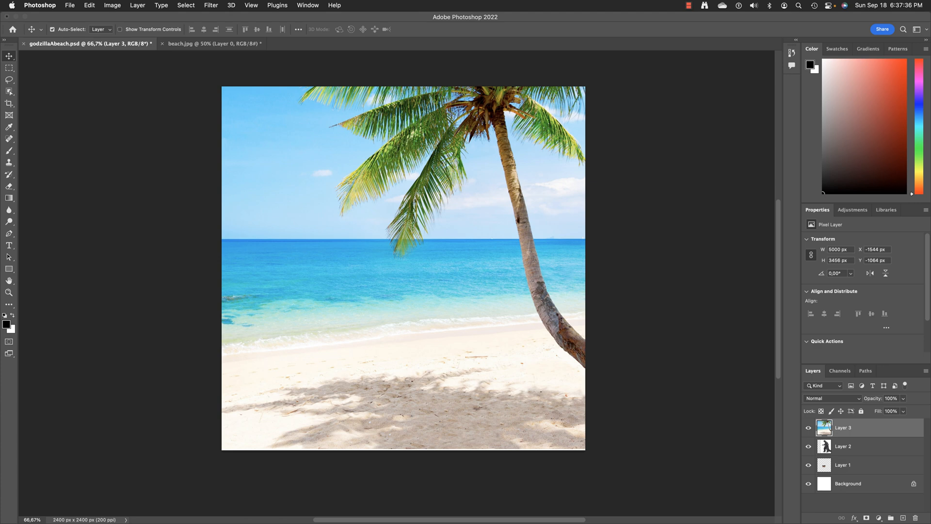
scroll(403, 268, left, 3)
scroll(403, 267, right, 8)
scroll(403, 268, up, 3)
scroll(402, 268, left, 4)
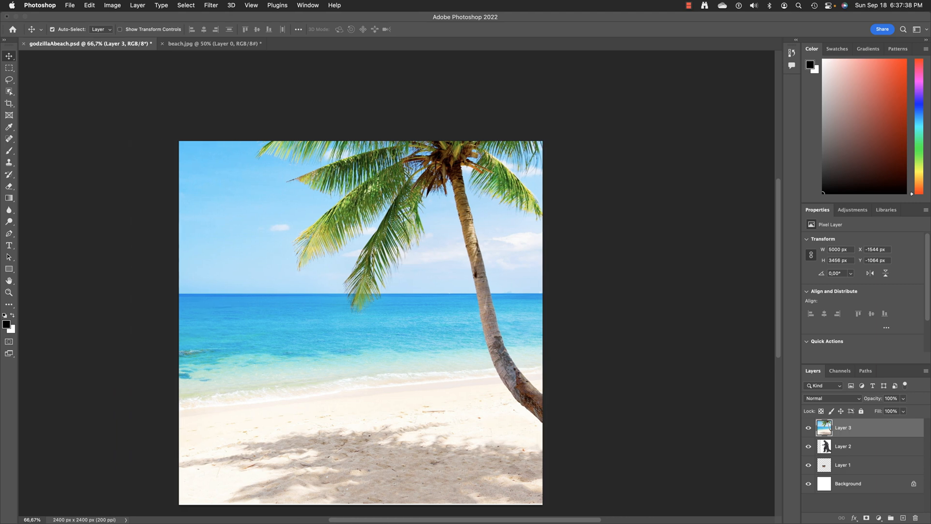
scroll(369, 319, down, 2)
scroll(370, 318, left, 2)
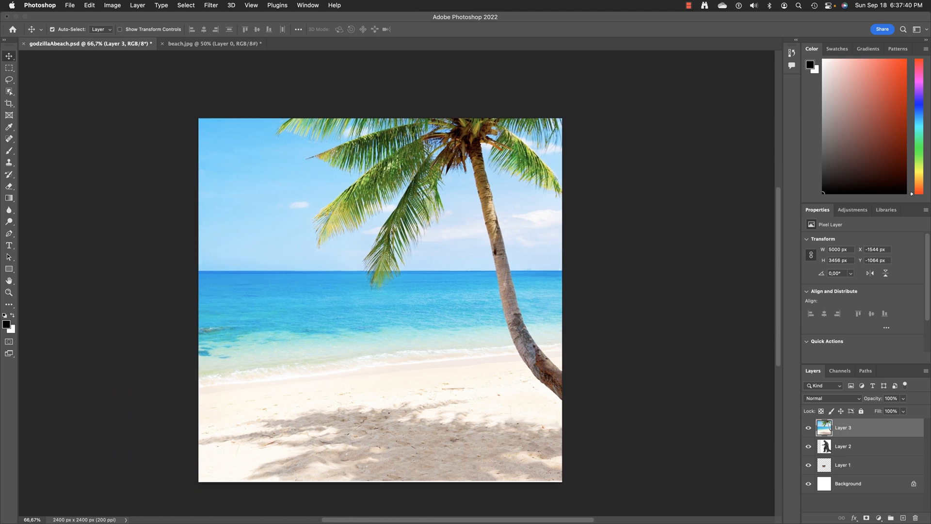
- Close beach.jpg without saving its changes
click(162, 44)
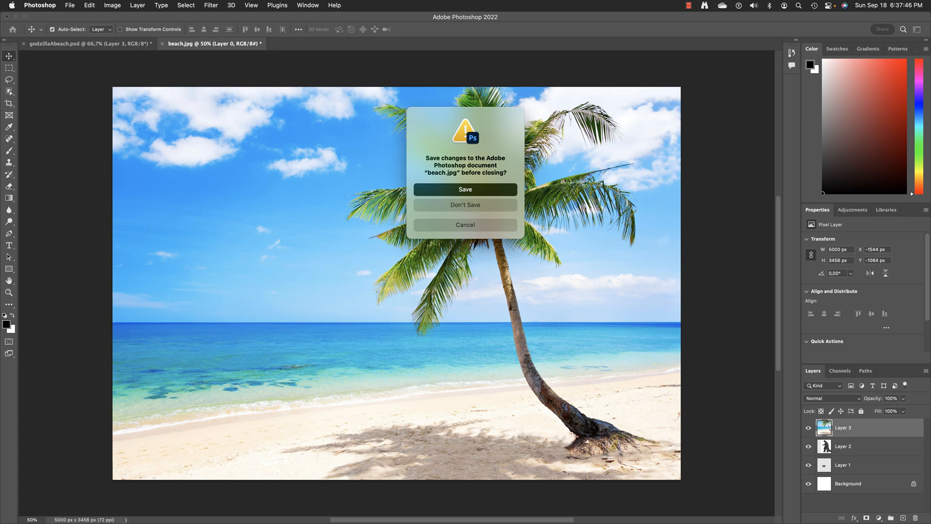
key(d)
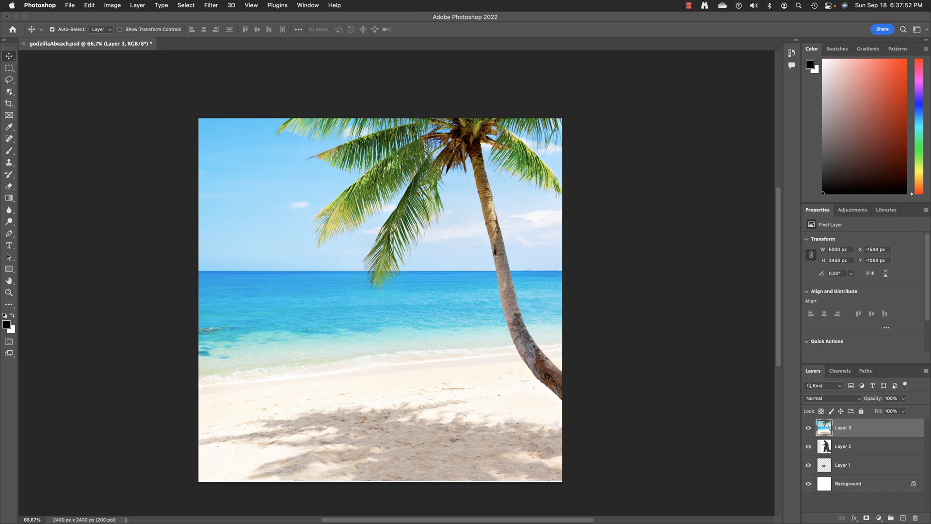
scroll(411, 300, left, 3)
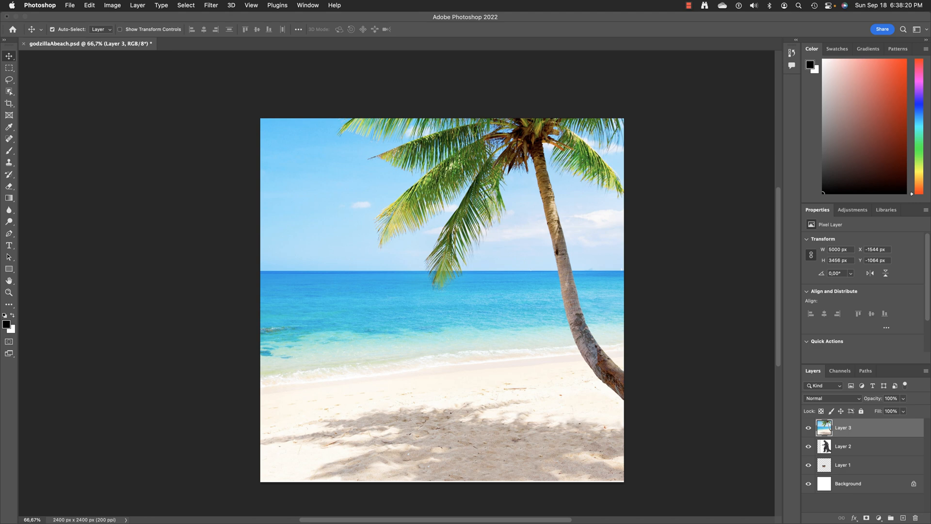
click(688, 5)
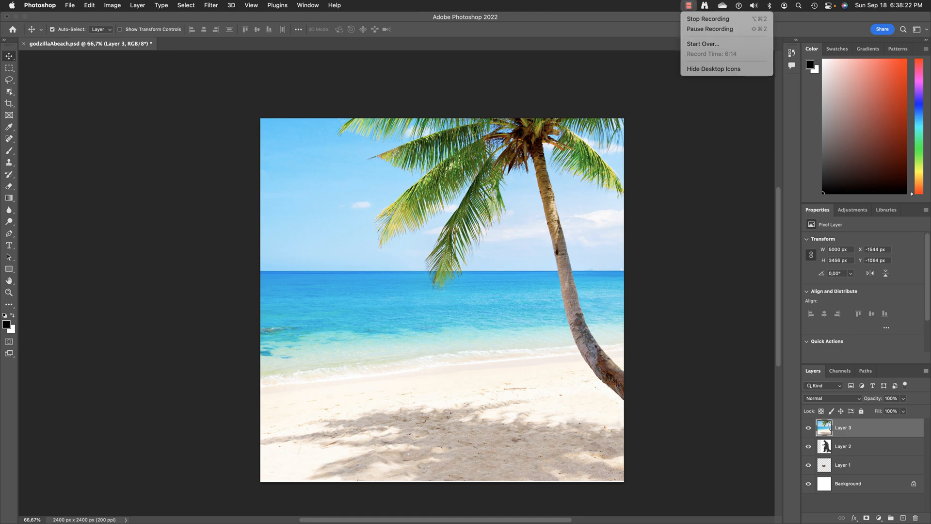